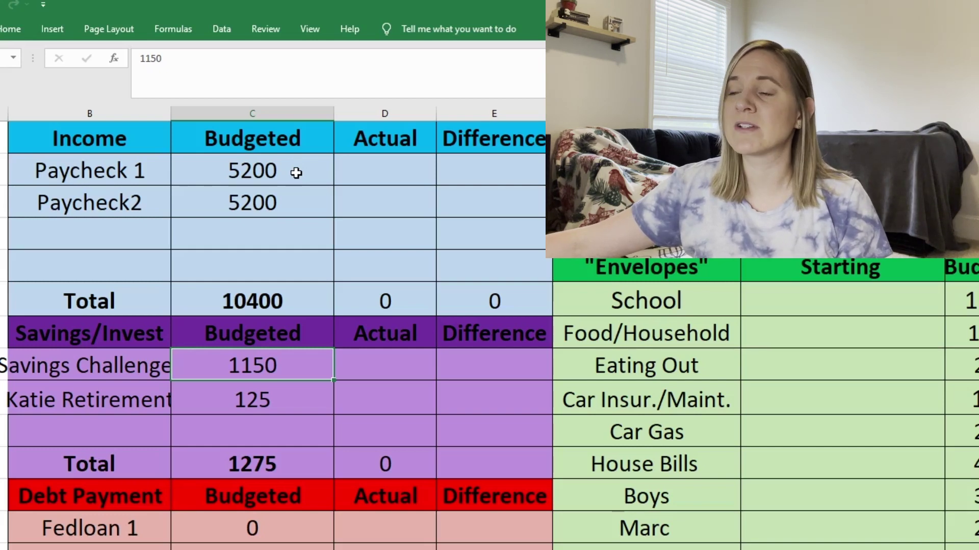
Review the budgeted income total and the Savings/Invest amounts for the savings challenge, retirement and section total.
left_click(296, 303)
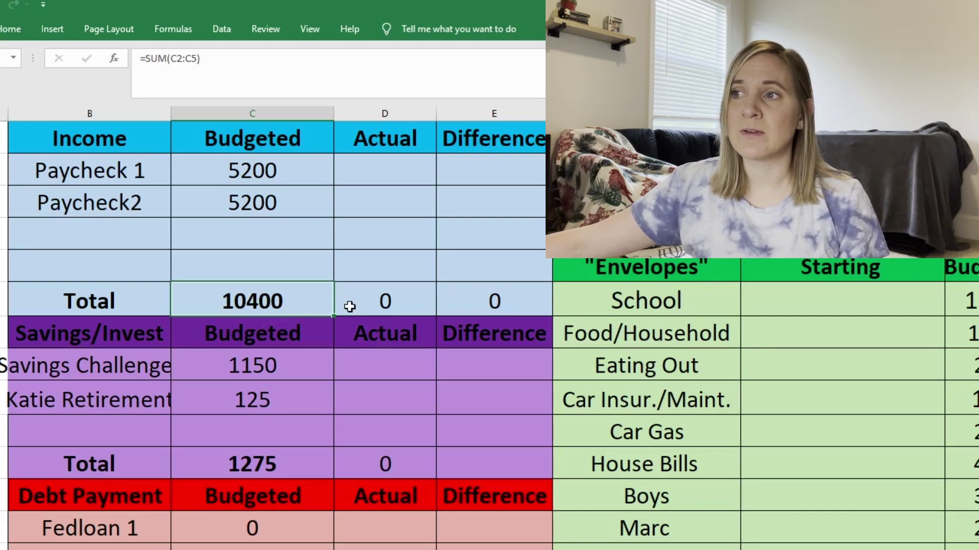
scroll(350, 304, "down", 2)
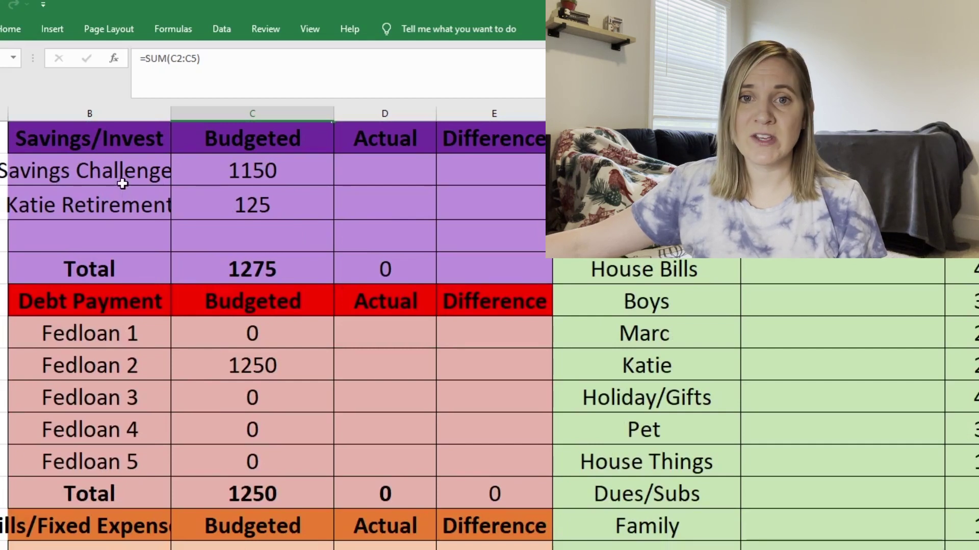
left_click(266, 174)
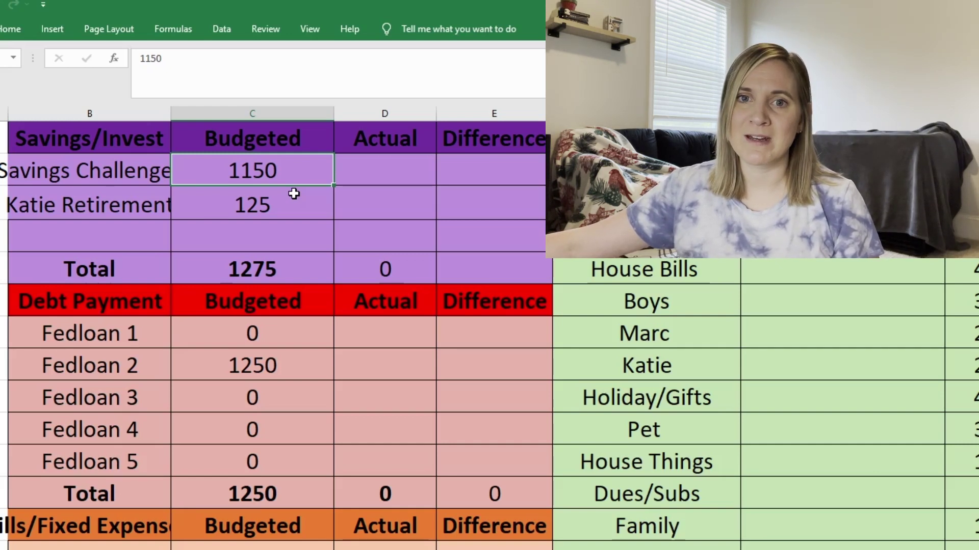
left_click(275, 211)
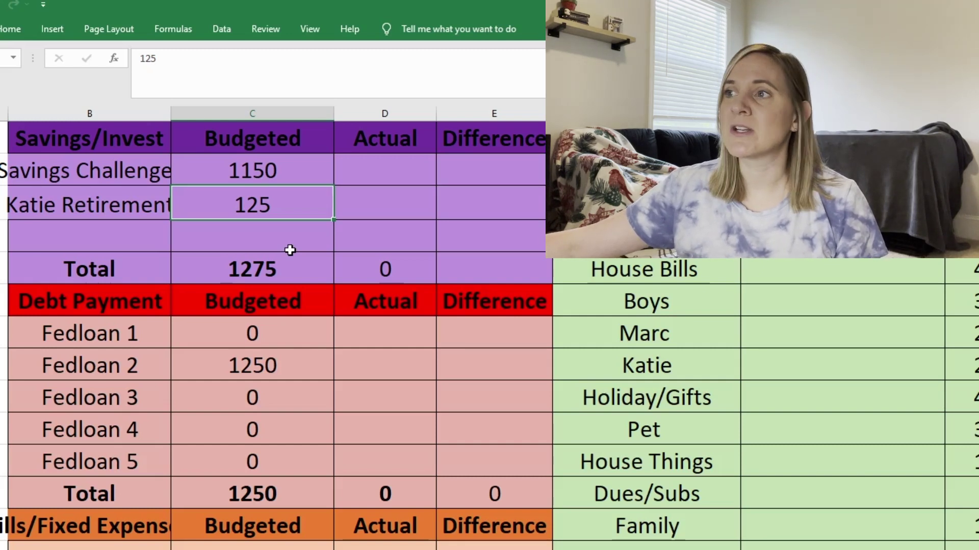
left_click(282, 264)
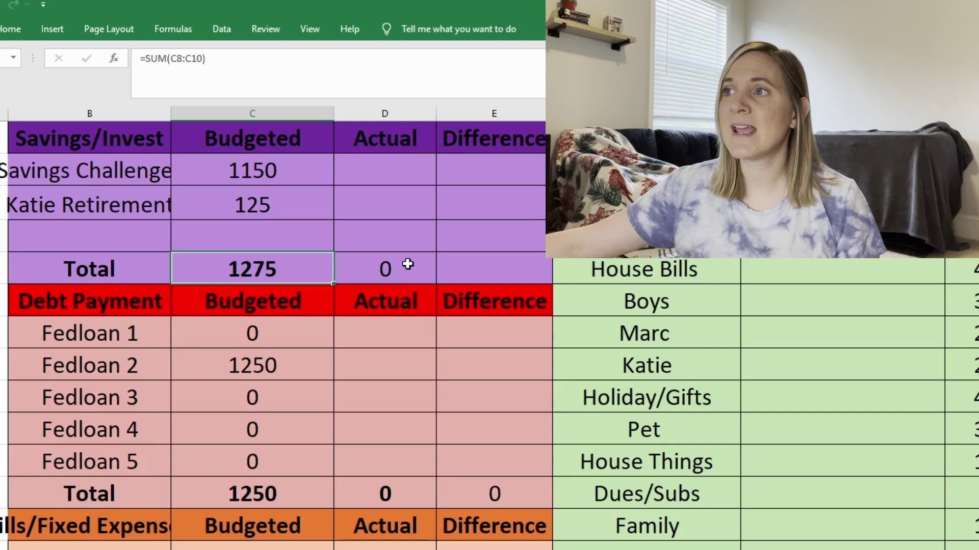
Examine the budgeted Debt Payment amounts for Fedloan 1 through Fedloan 5 and the section's total.
scroll(408, 264, "down", 2)
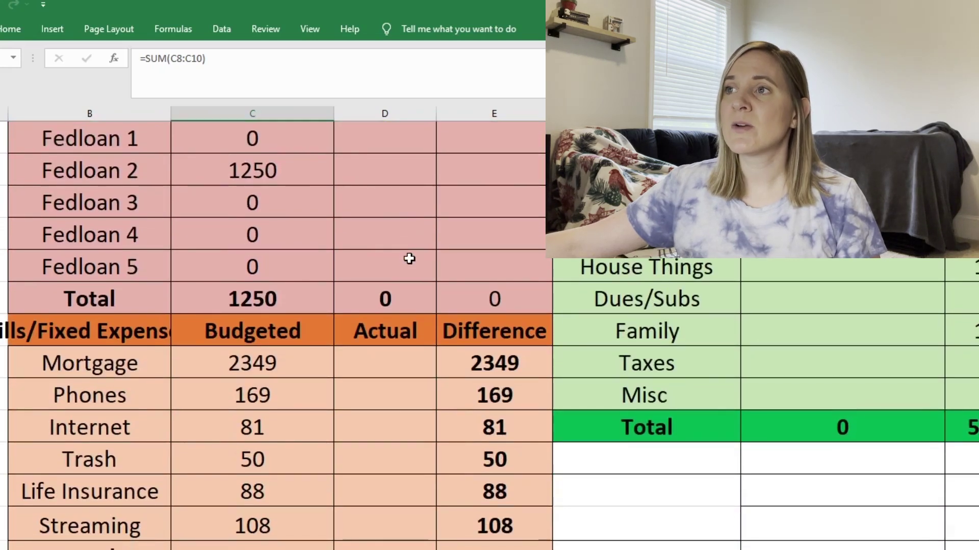
left_click_drag(223, 132, 238, 265)
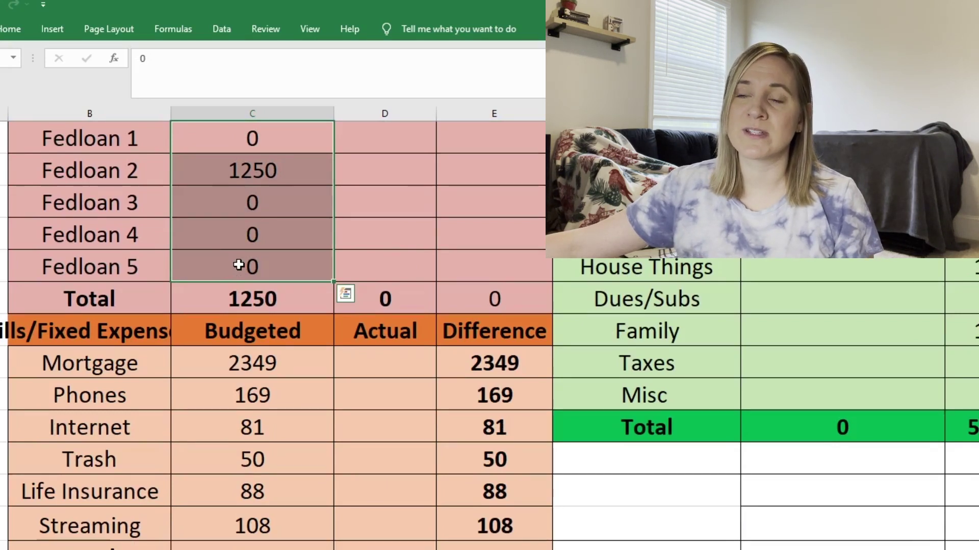
scroll(409, 262, "up", 1)
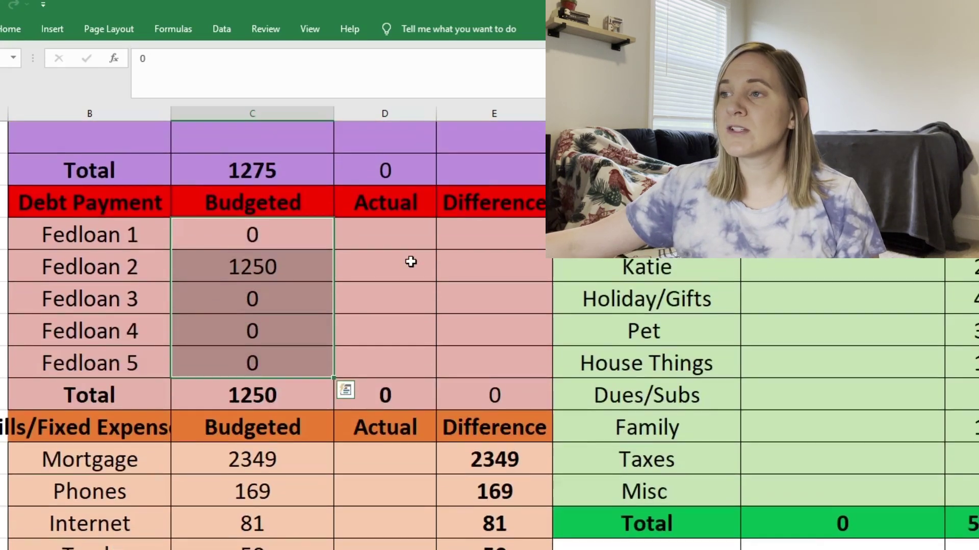
left_click(410, 261)
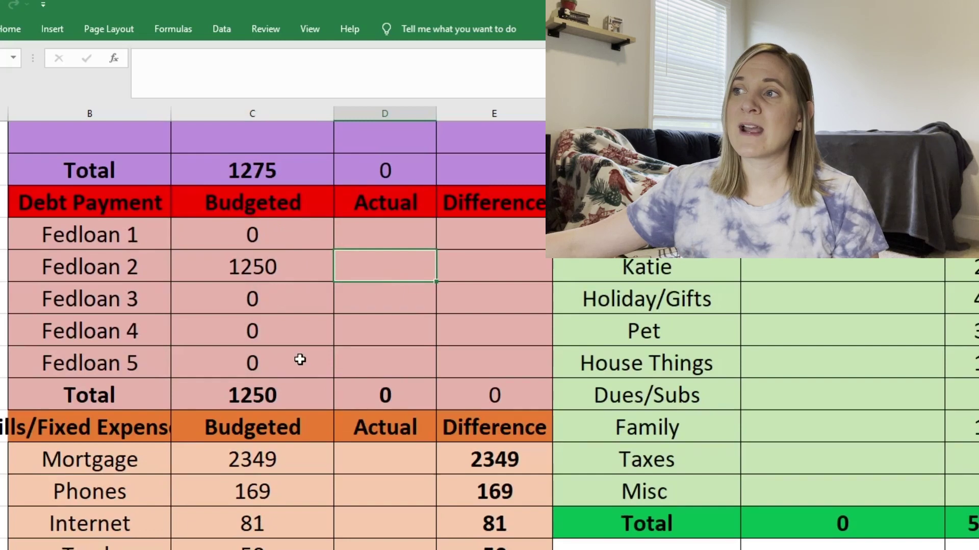
left_click(286, 265)
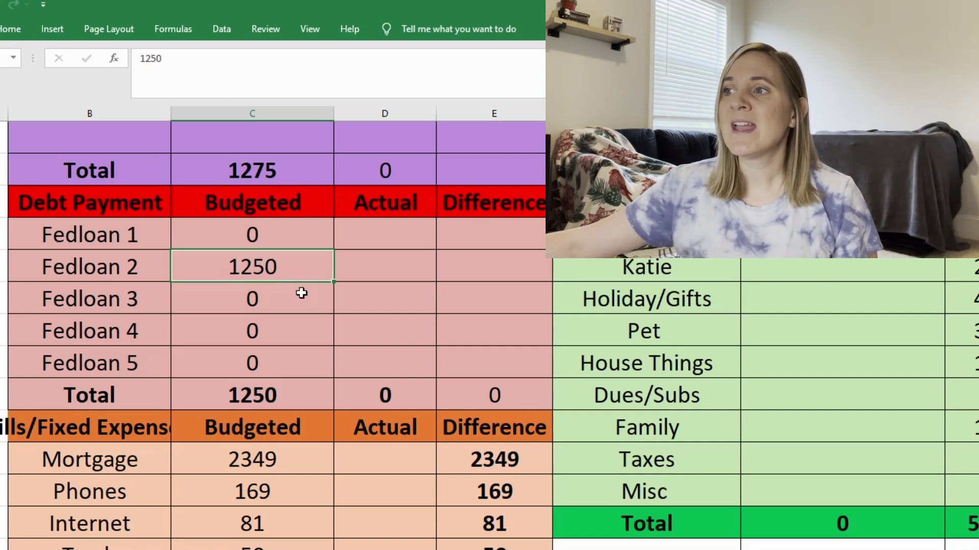
left_click(284, 395)
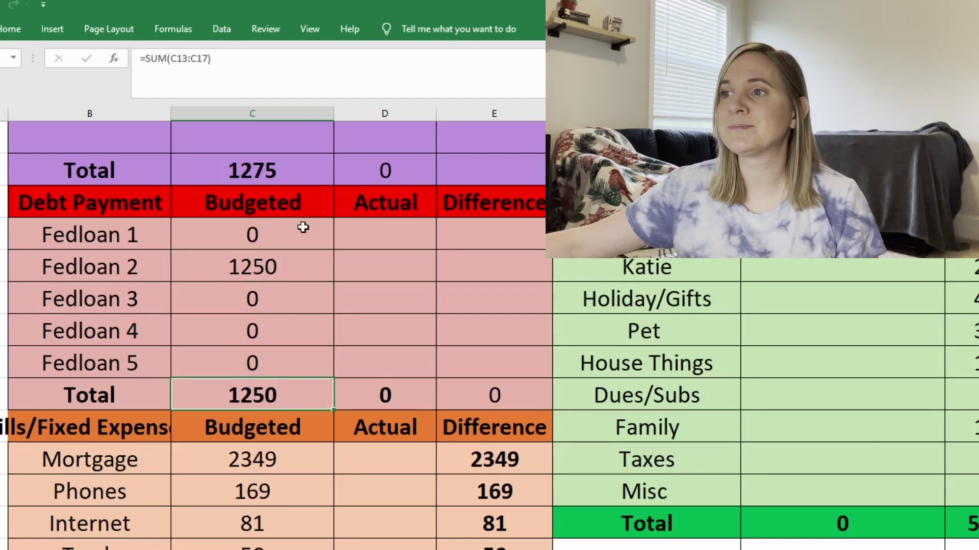
Go through the budgeted Bills/Fixed Expenses from Mortgage to Streaming, one by one, ending at the section's total.
scroll(309, 242, "down", 2)
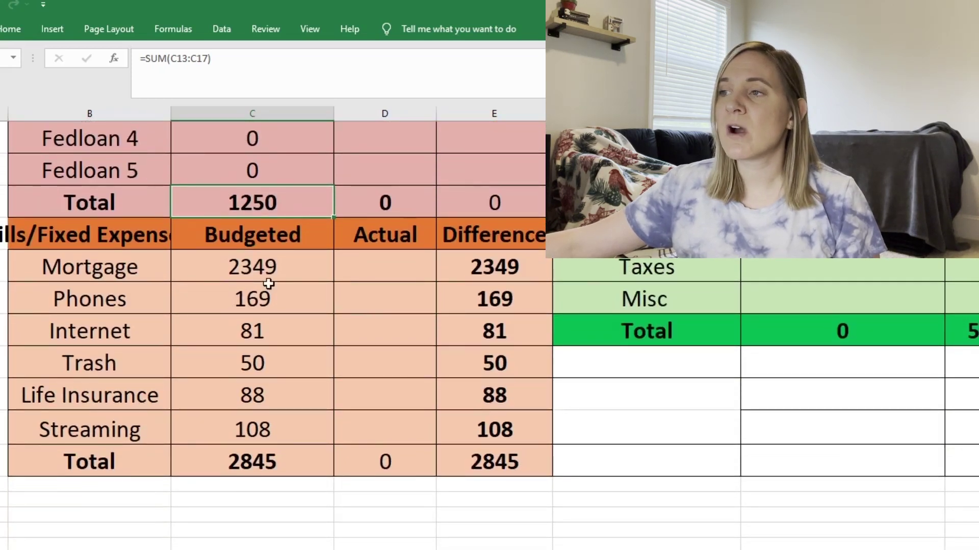
left_click(257, 265)
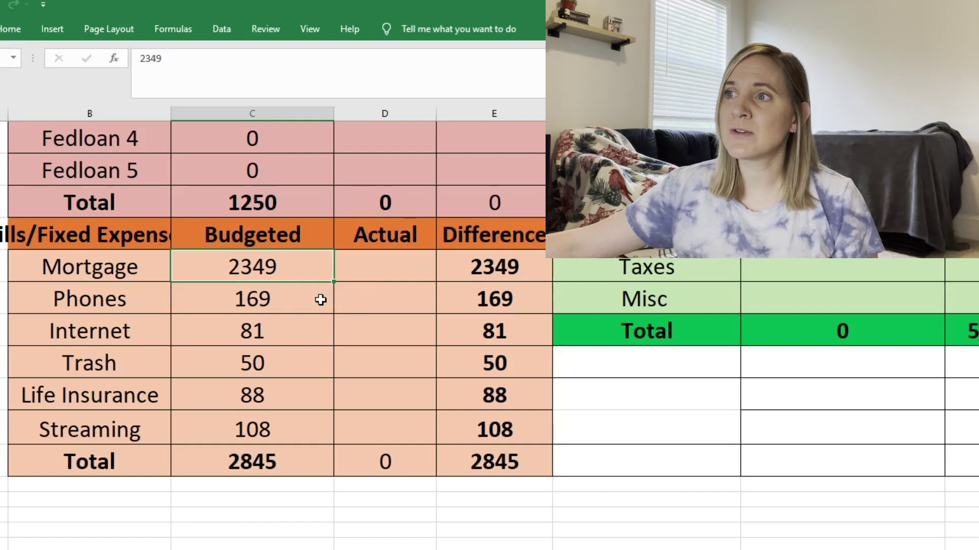
left_click(294, 306)
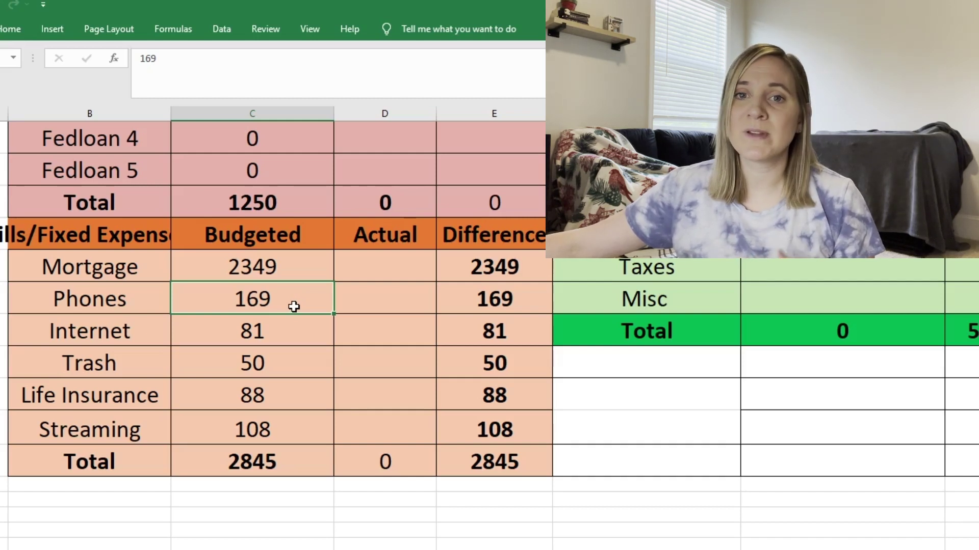
left_click(292, 342)
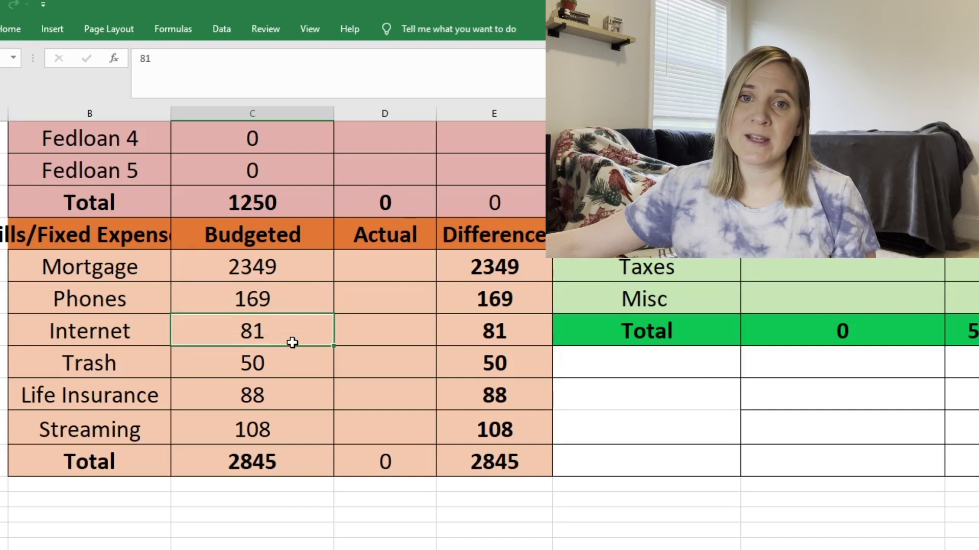
left_click(292, 370)
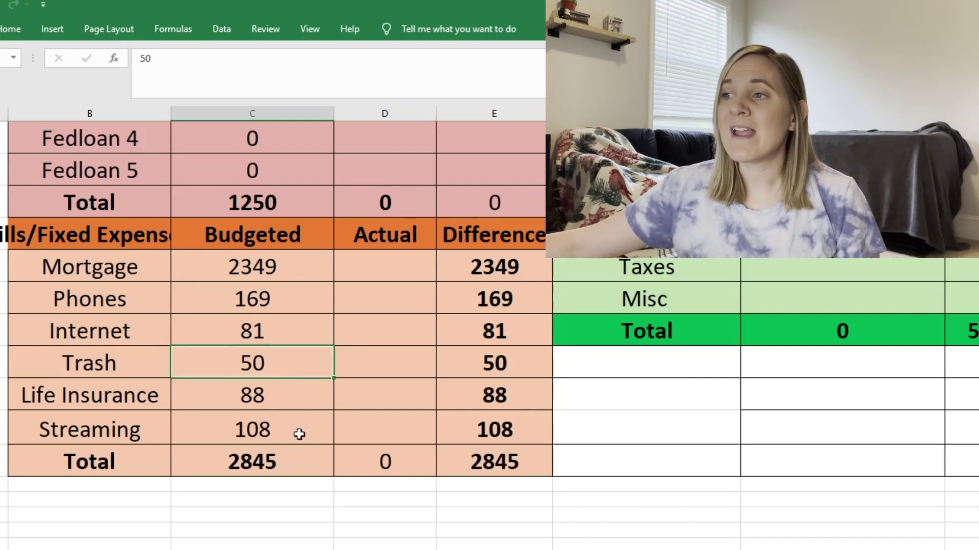
left_click(285, 398)
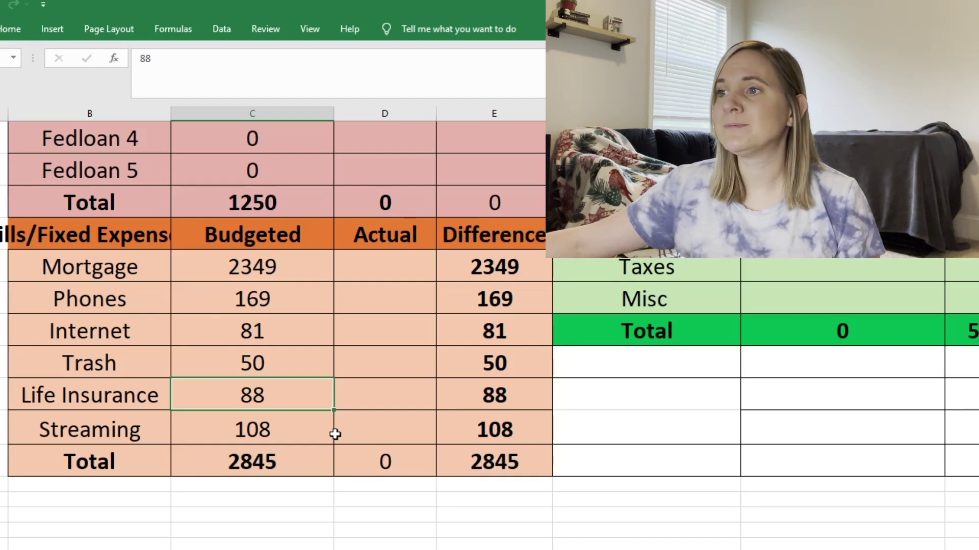
left_click(274, 431)
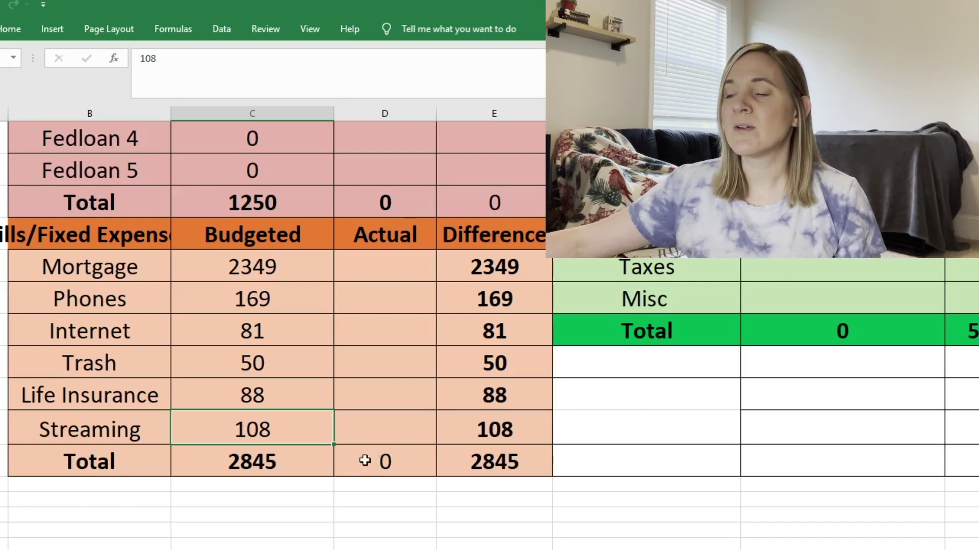
left_click(311, 463)
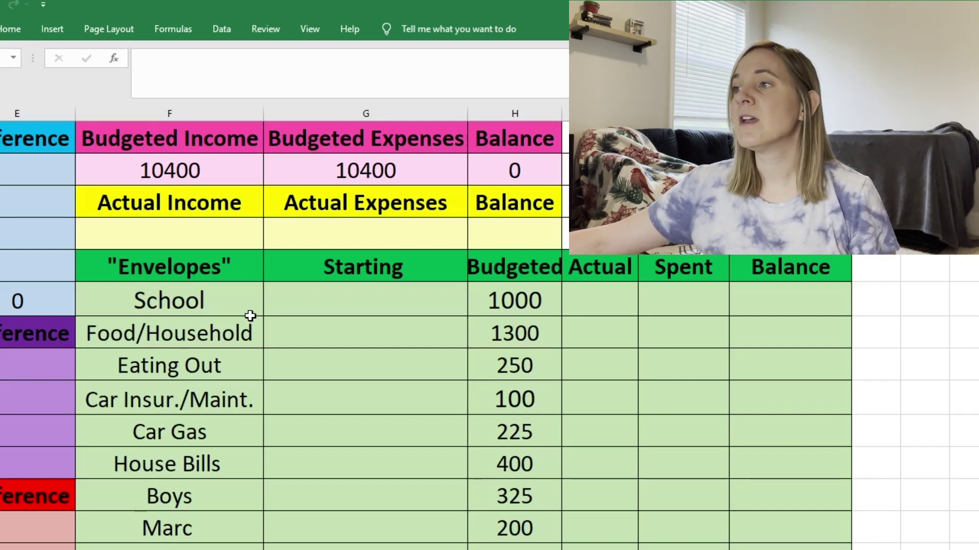
Check the budgeted amounts of the first seven envelopes, from School through House Bills to Boys.
left_click(504, 301)
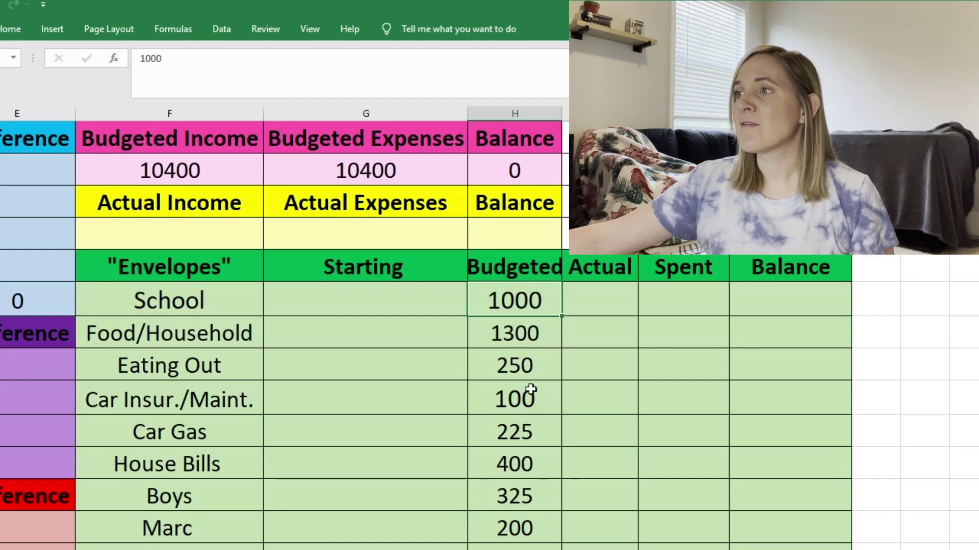
left_click(517, 336)
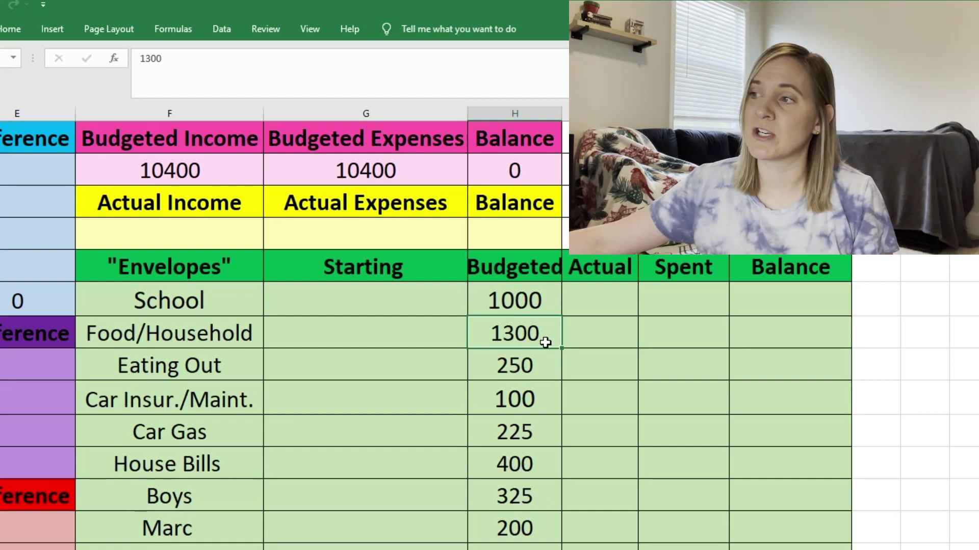
left_click(538, 368)
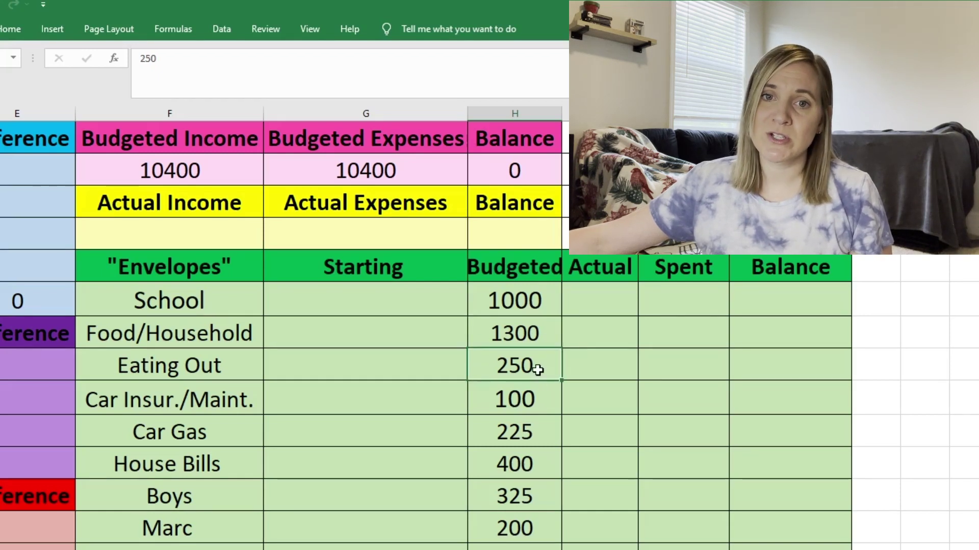
left_click(541, 406)
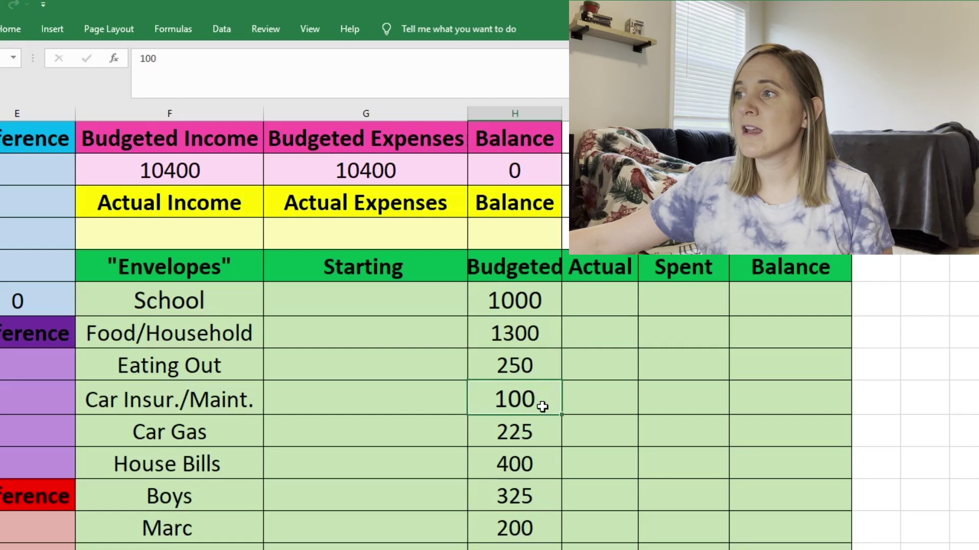
left_click(542, 442)
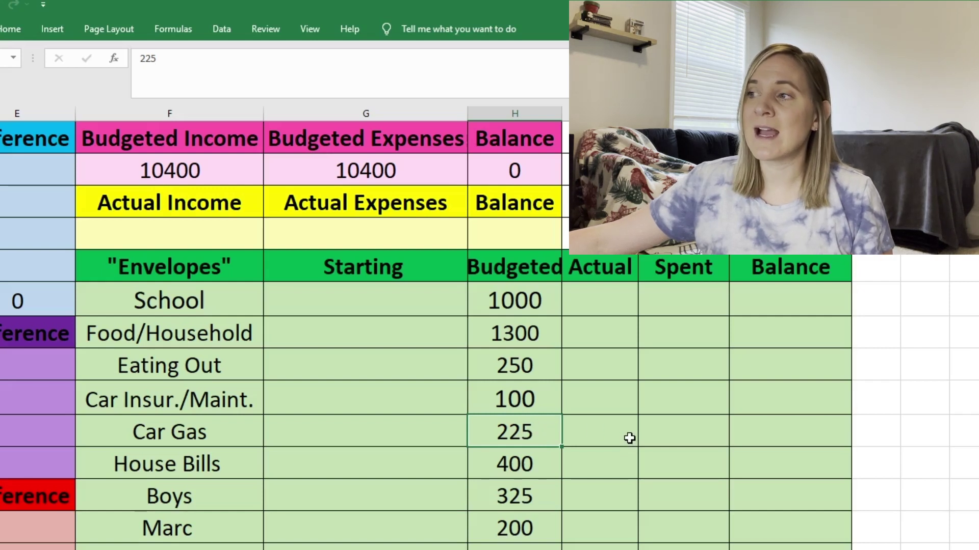
left_click(545, 463)
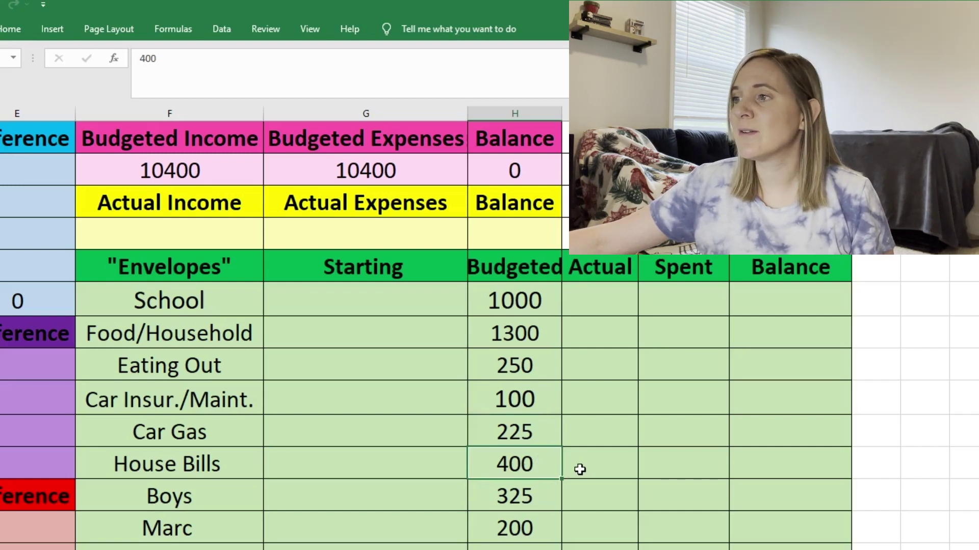
left_click(538, 495)
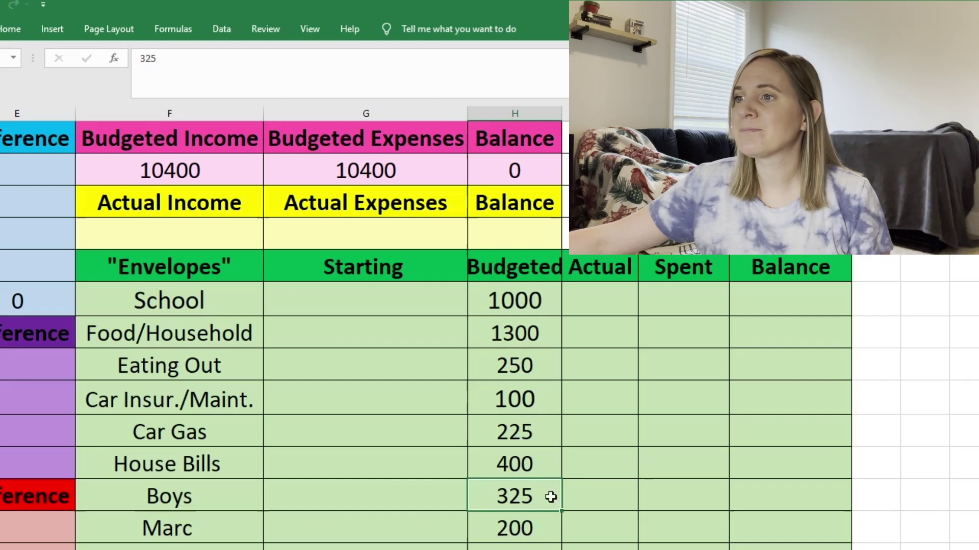
Check the budgeted amounts of the remaining envelopes, from the two personal ones through Holiday/Gifts, Pet and Family to Misc.
scroll(551, 497, "down", 1)
scroll(550, 497, "down", 1)
left_click(547, 338)
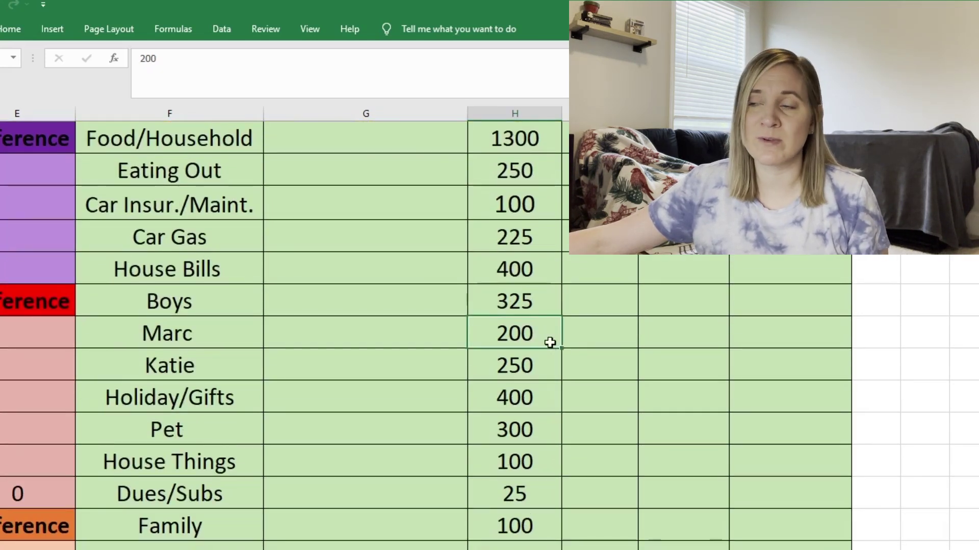
left_click(539, 370)
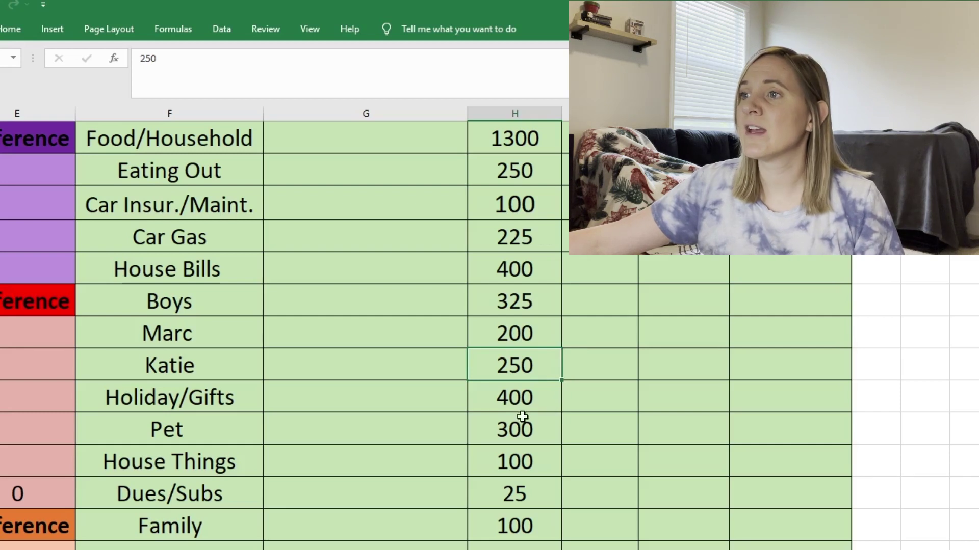
left_click(530, 399)
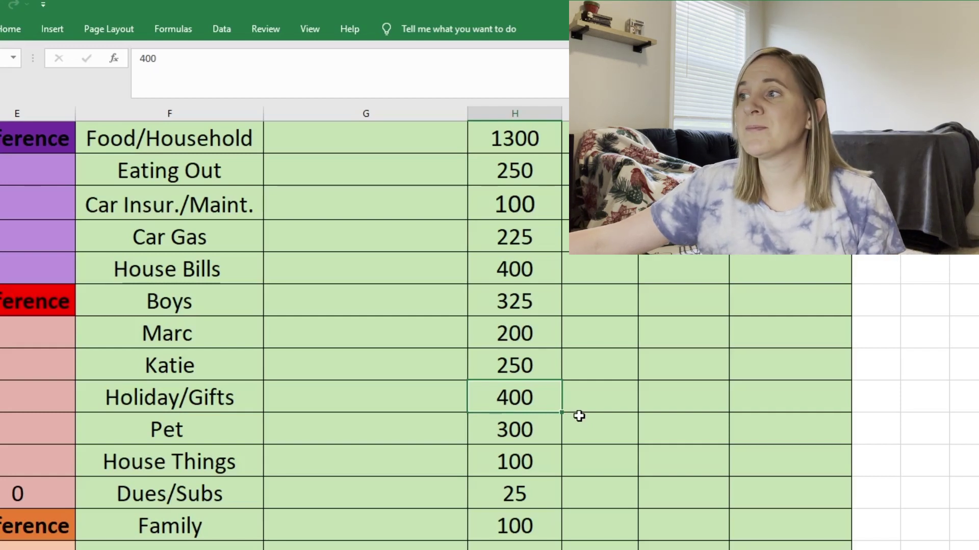
left_click(543, 428)
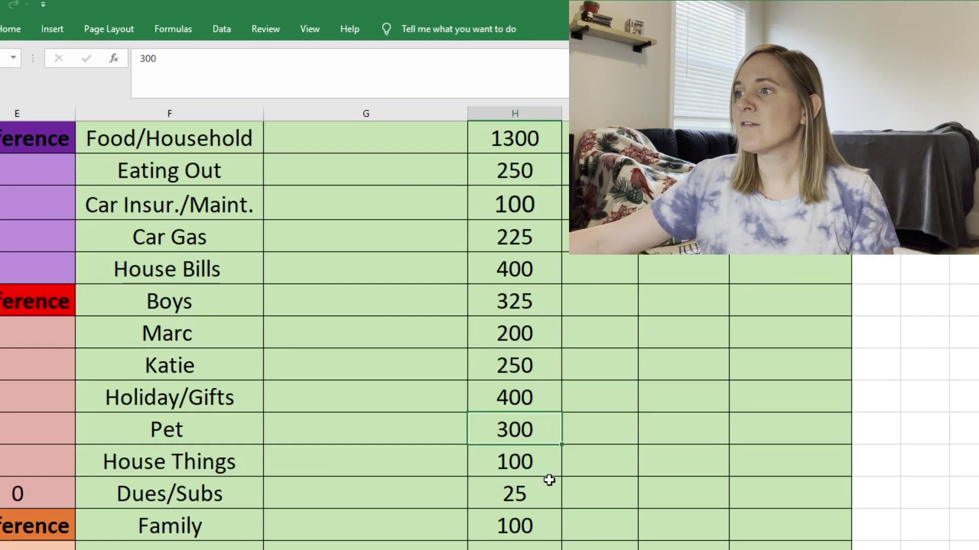
left_click(536, 467)
scroll(596, 473, "down", 1)
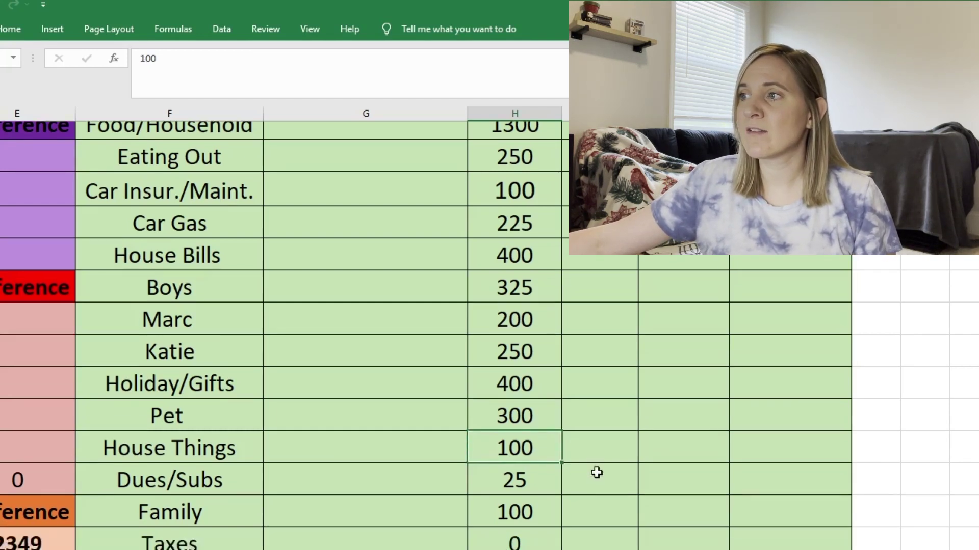
left_click(533, 402)
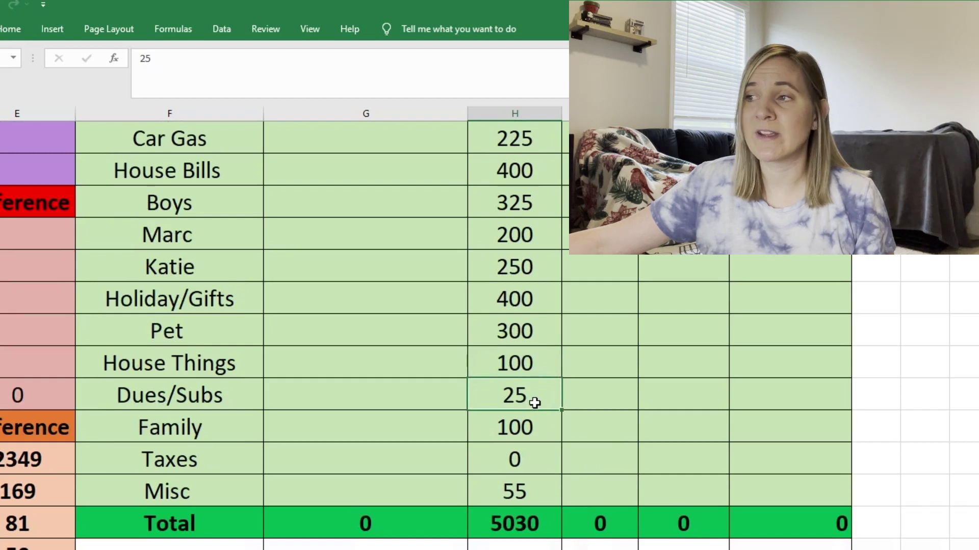
left_click(543, 434)
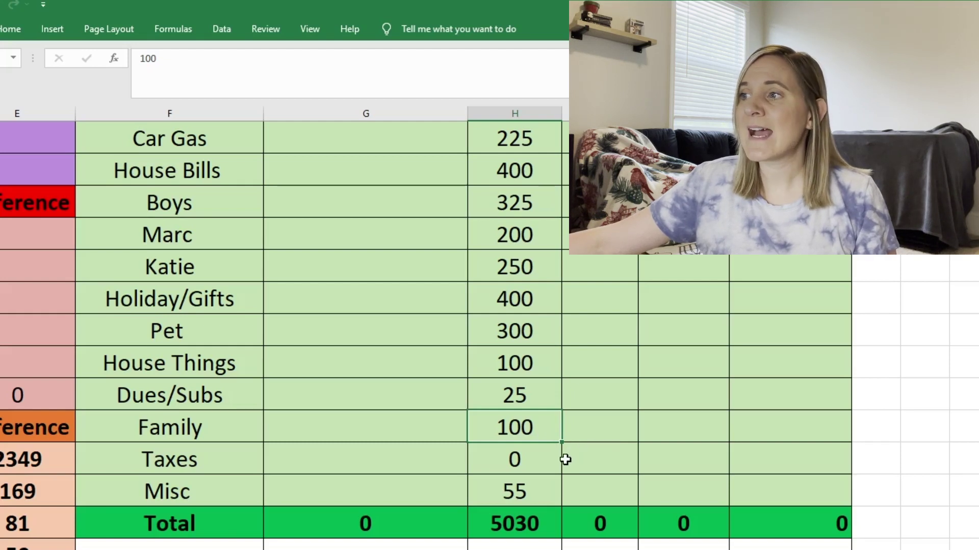
left_click(541, 471)
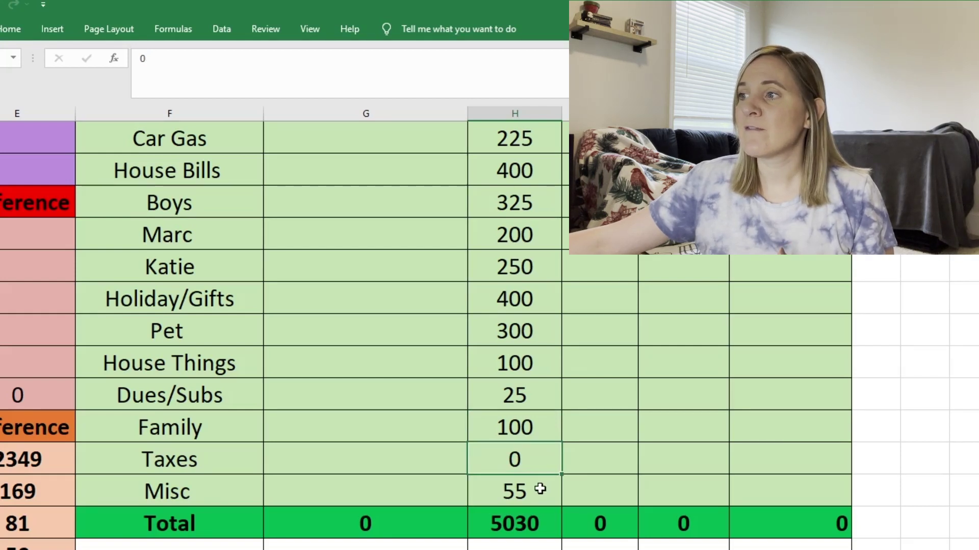
left_click(540, 490)
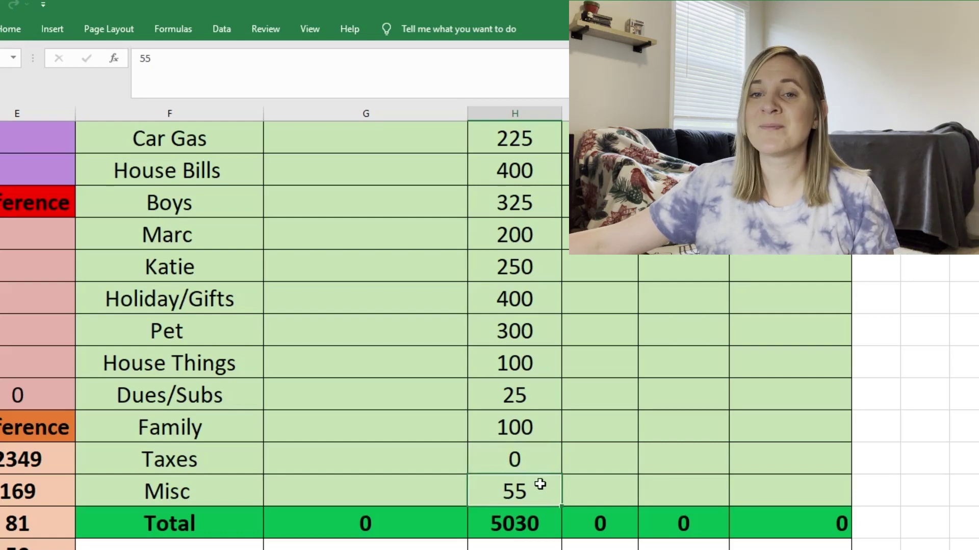
Inspect the formulas behind Budgeted Income, Budgeted Expenses and their Balance in the budget summary.
scroll(544, 475, "up", 2)
scroll(544, 475, "up", 1)
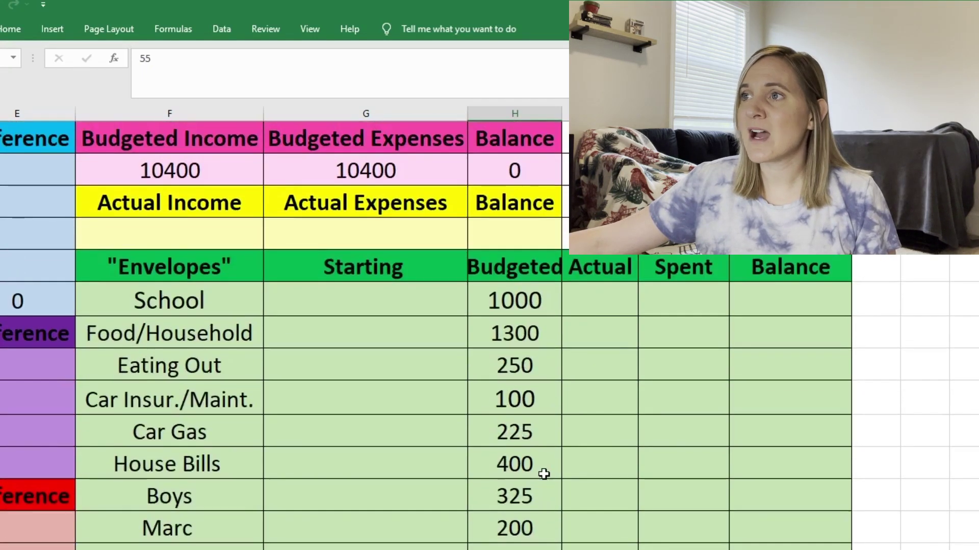
left_click(253, 174)
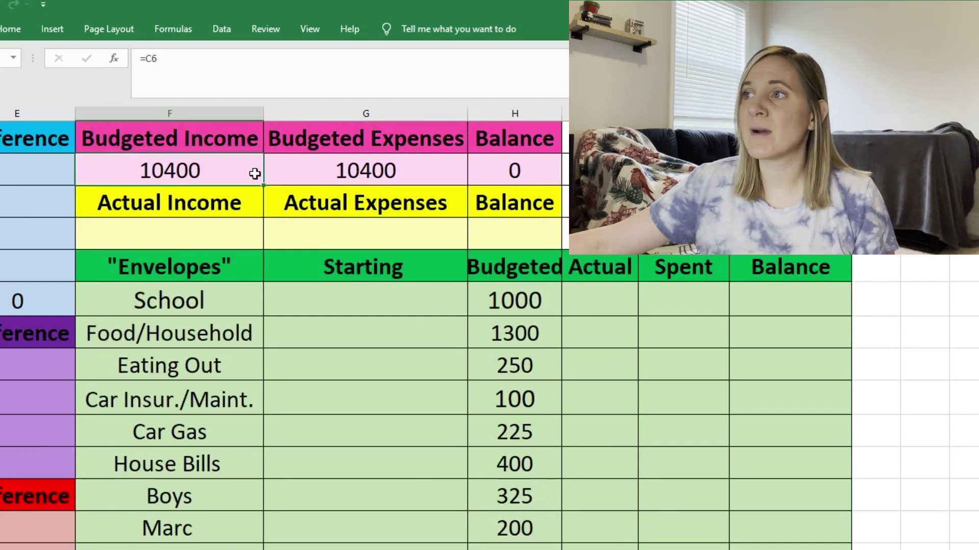
left_click(448, 175)
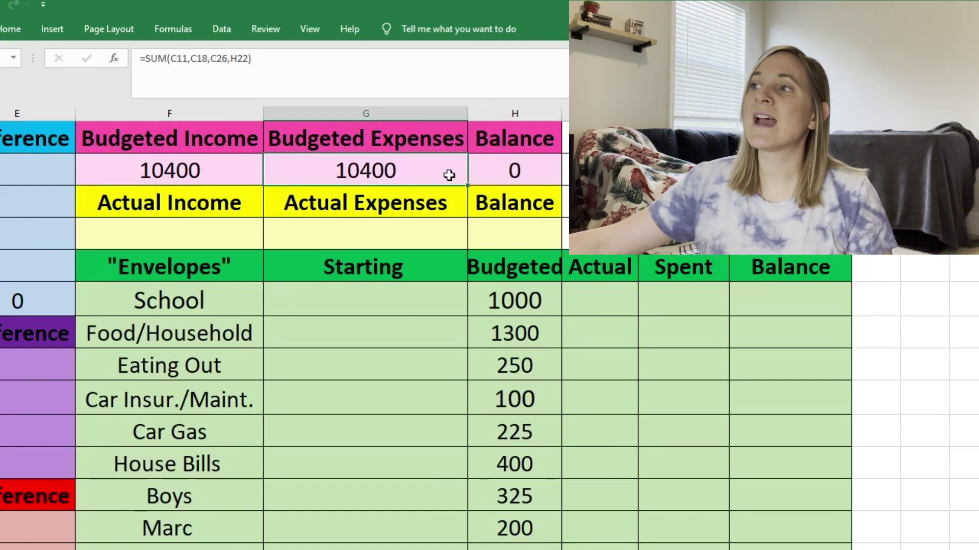
left_click(529, 179)
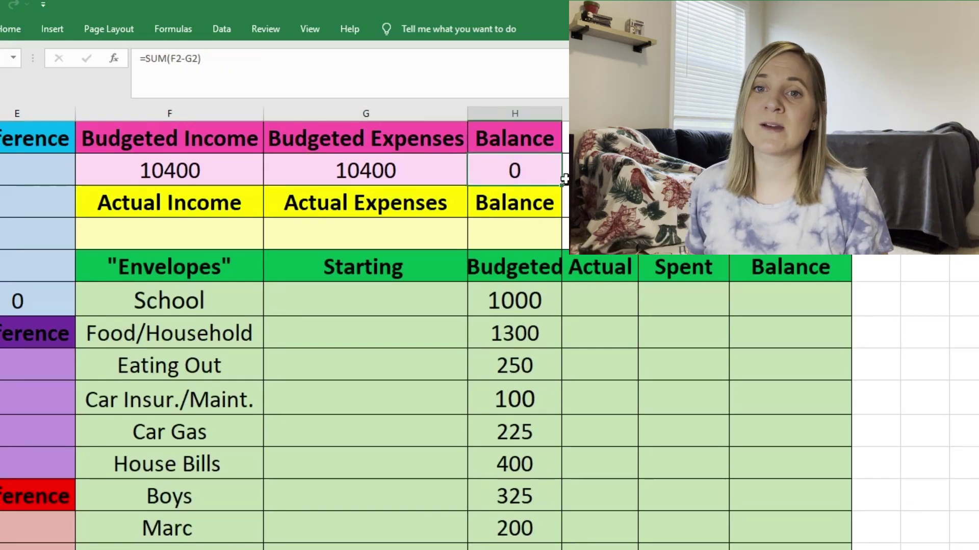